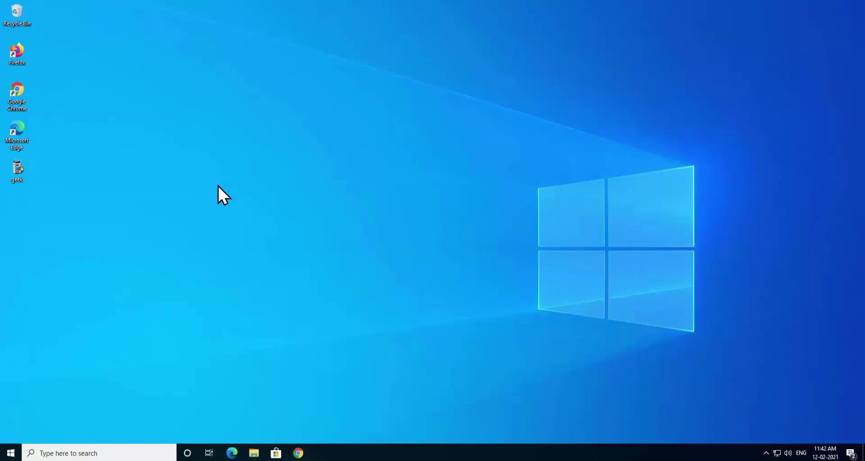
Review the Accounts 'Your info' page in Windows Settings, reached from the Start menu
{"action": "left_click", "coordinate": [10, 453]}
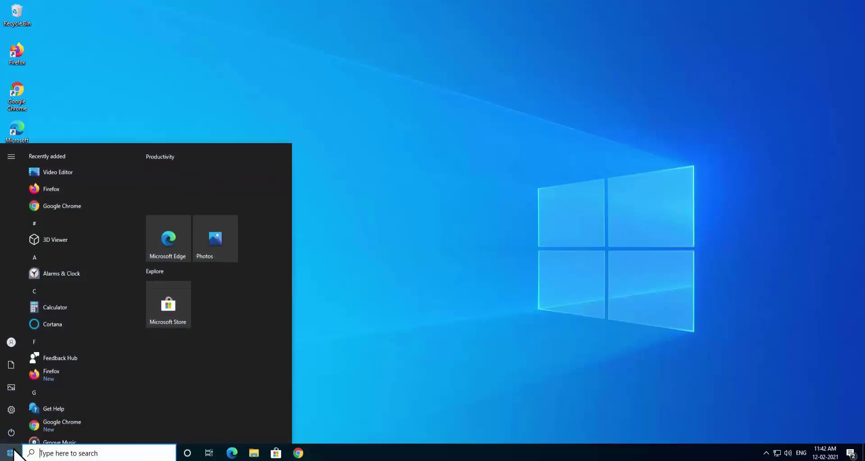
{"action": "left_click", "coordinate": [17, 410]}
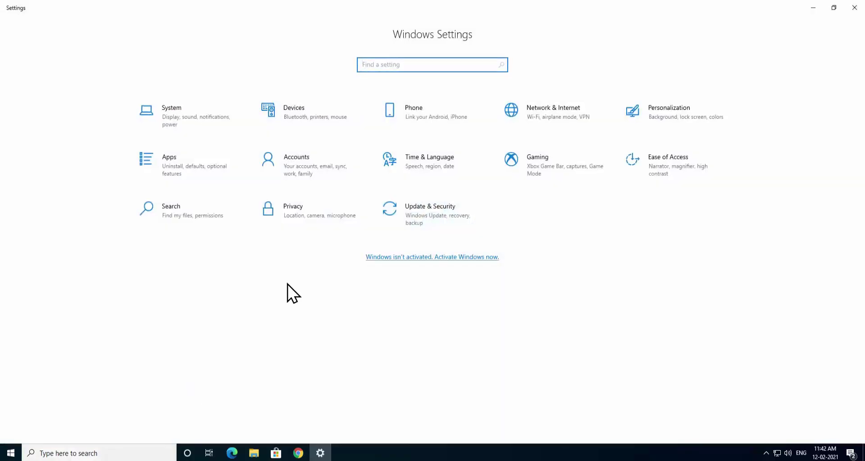
{"action": "left_click", "coordinate": [313, 163]}
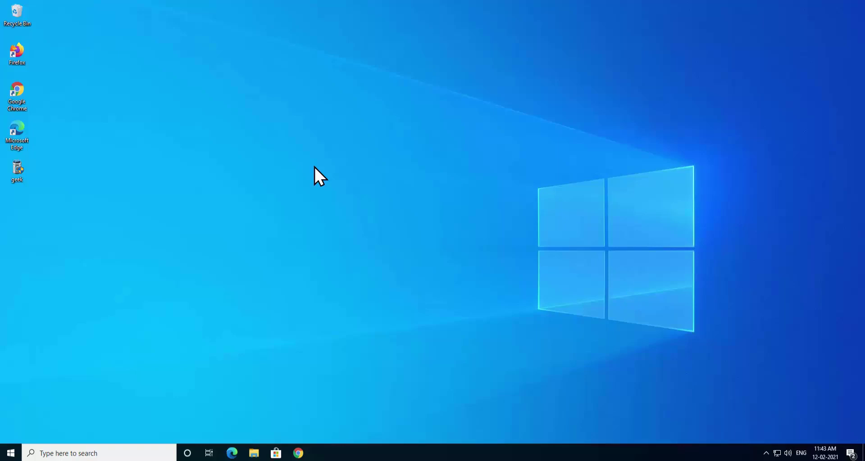
Launch Chrome and reload tezadvise.com/safe-search/ at its top via the footer Safe Search link
{"action": "double_click", "coordinate": [17, 100]}
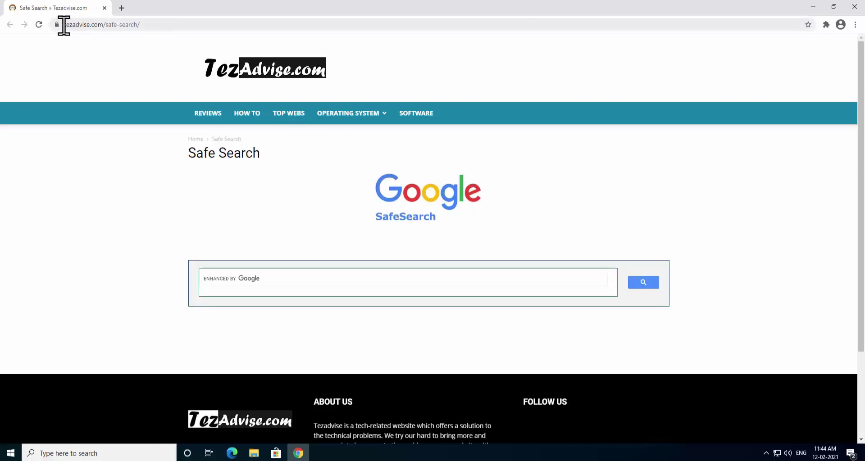
{"action": "left_click_drag", "start_coordinate": [63, 26], "coordinate": [144, 25]}
{"action": "left_click", "coordinate": [251, 196]}
{"action": "left_click", "coordinate": [102, 26]}
{"action": "left_click_drag", "start_coordinate": [103, 25], "coordinate": [56, 26]}
{"action": "left_click", "coordinate": [72, 55]}
{"action": "scroll", "coordinate": [782, 239], "scroll_direction": "down", "scroll_amount": 3}
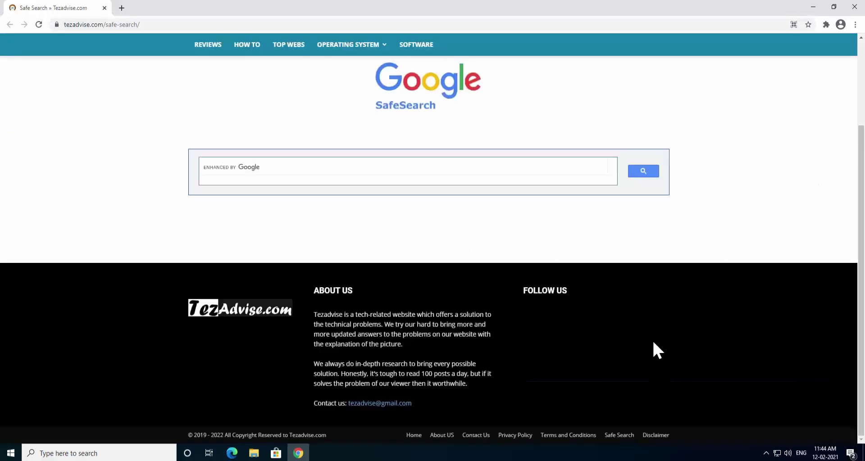
{"action": "left_click", "coordinate": [618, 435]}
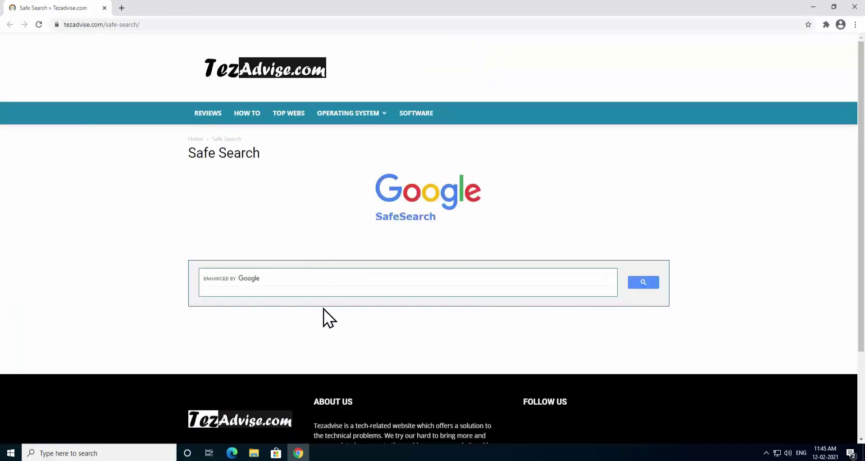
Search 'Download malwarebytes' in the Safe Search Google field
{"action": "left_click", "coordinate": [326, 278]}
{"action": "type", "text": "Download malwarebytes"}
{"action": "key", "text": "Return"}
{"action": "scroll", "coordinate": [741, 141], "scroll_direction": "down", "scroll_amount": 4}
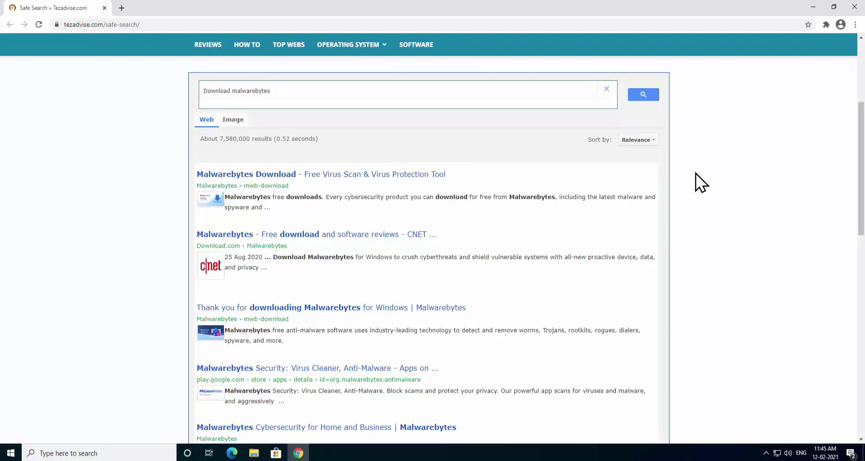
{"action": "scroll", "coordinate": [723, 158], "scroll_direction": "up", "scroll_amount": 2}
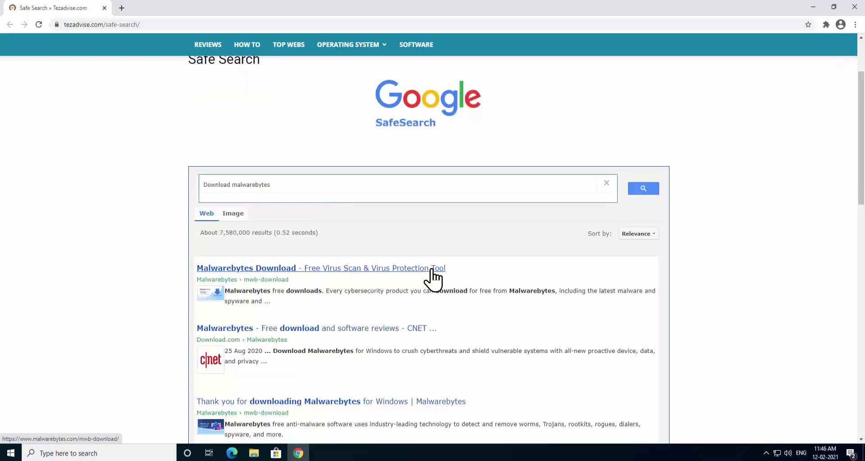
Open the first Malwarebytes result and download the free Windows installer MBSetup.exe
{"action": "left_click_drag", "start_coordinate": [197, 279], "coordinate": [294, 280]}
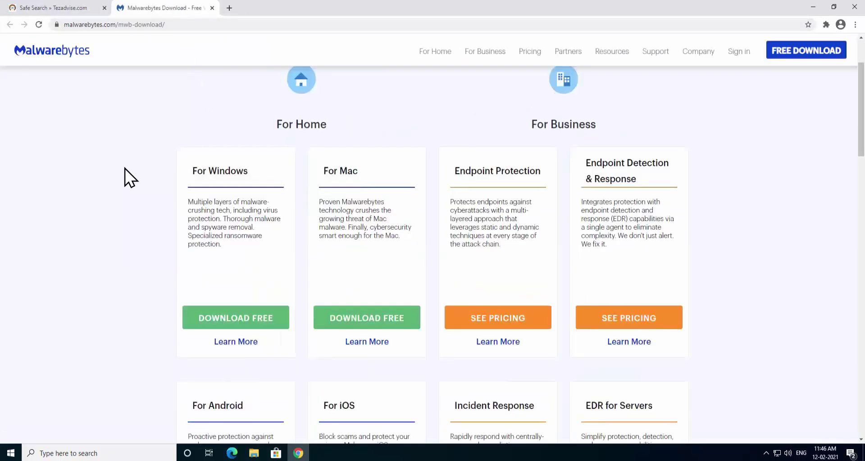
{"action": "triple_click", "coordinate": [328, 171]}
{"action": "left_click", "coordinate": [324, 171]}
{"action": "left_click_drag", "start_coordinate": [323, 170], "coordinate": [363, 177]}
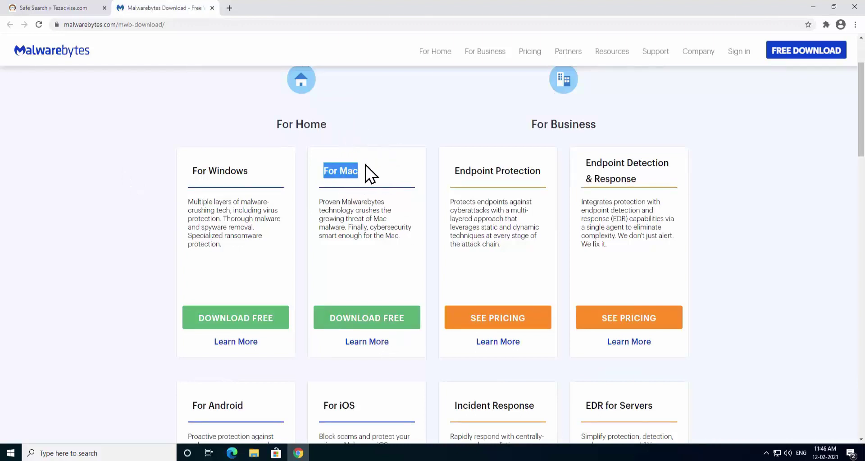
{"action": "left_click", "coordinate": [271, 322]}
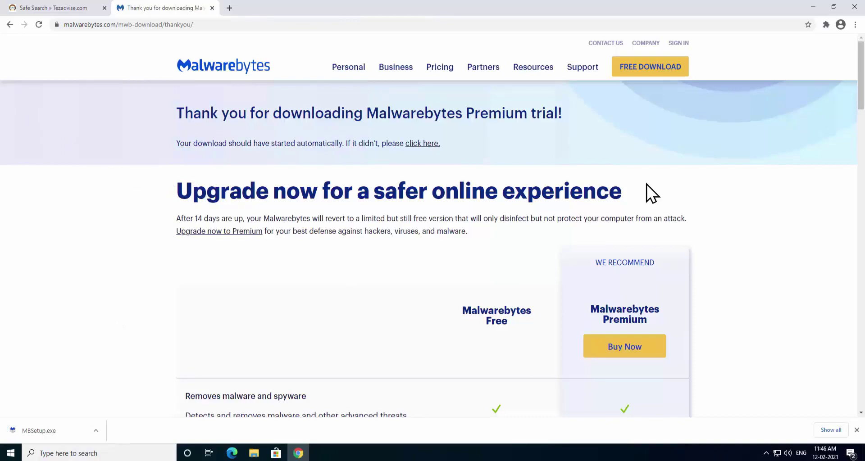
Close Chrome and relaunch it from the desktop icon
{"action": "left_click", "coordinate": [859, 8]}
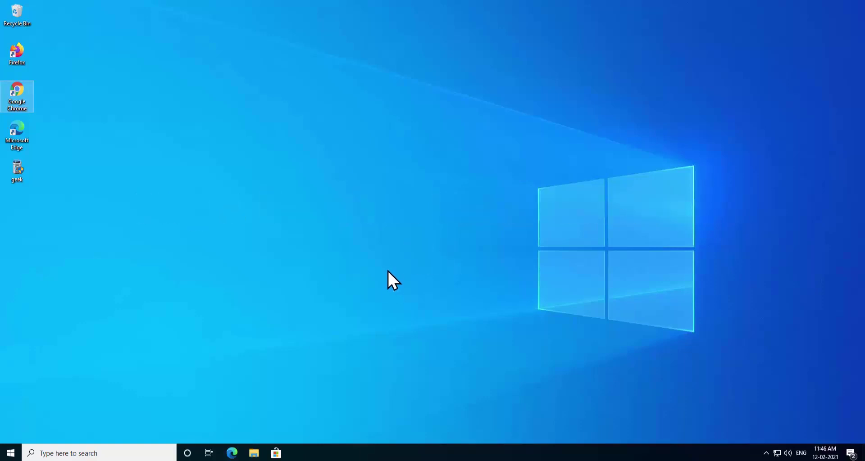
{"action": "left_click", "coordinate": [341, 168]}
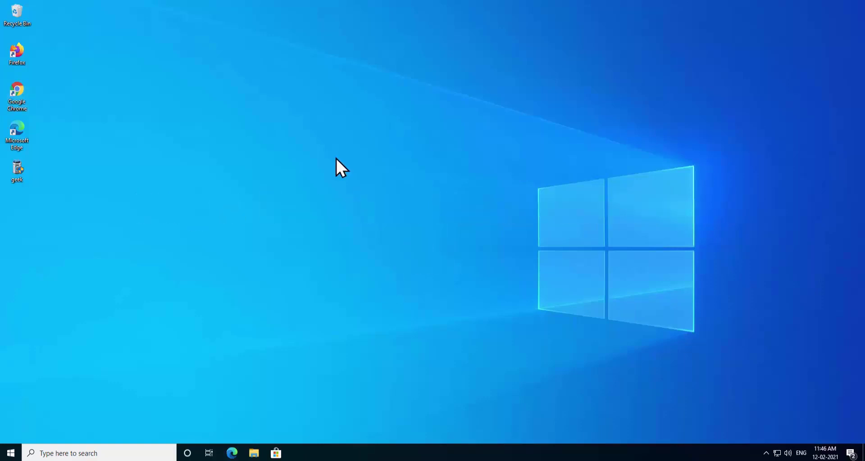
{"action": "double_click", "coordinate": [27, 106]}
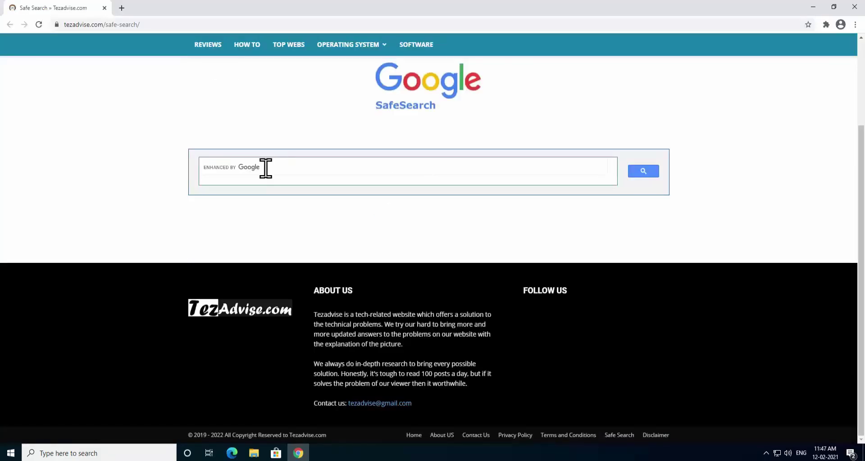
Search 'downlaod vcruntime140.dll' in the Safe Search box
{"action": "left_click", "coordinate": [266, 168]}
{"action": "type", "text": "downlaod vcruntime140.dll"}
{"action": "key", "text": "Return"}
{"action": "scroll", "coordinate": [694, 128], "scroll_direction": "down", "scroll_amount": 3}
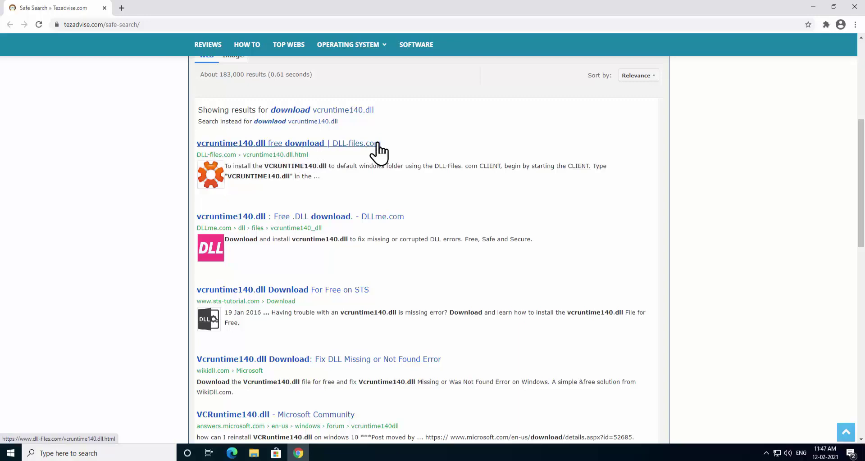
Open the DLL-files.com vcruntime140.dll result and look over its first and 64-bit entries
{"action": "left_click", "coordinate": [348, 144]}
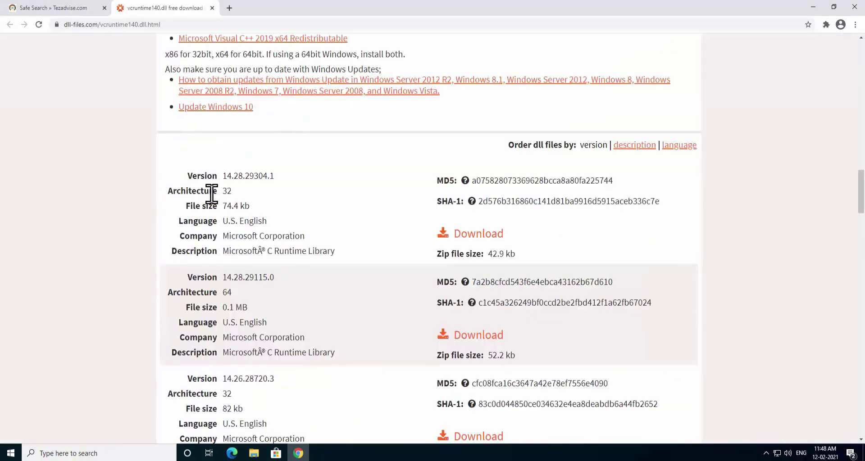
{"action": "mouse_move", "coordinate": [224, 192]}
{"action": "left_mouse_down"}
{"action": "mouse_move", "coordinate": [174, 191]}
{"action": "mouse_move", "coordinate": [239, 194]}
{"action": "left_mouse_up"}
{"action": "left_click_drag", "start_coordinate": [176, 292], "coordinate": [235, 293]}
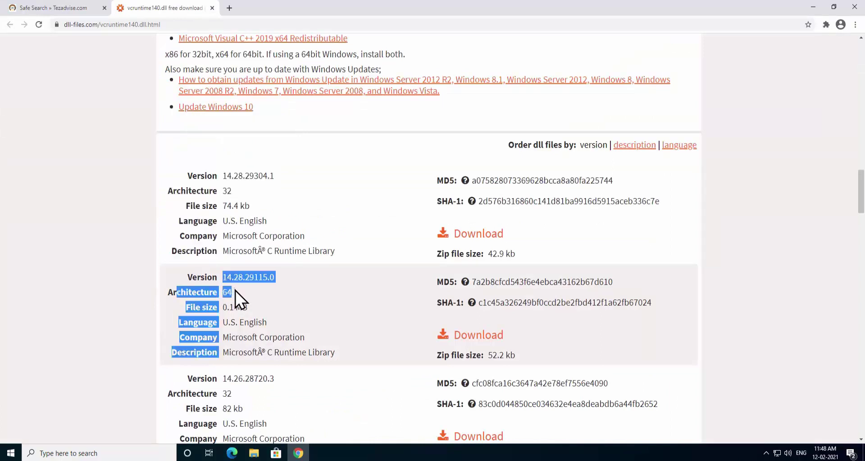
{"action": "left_click", "coordinate": [266, 299]}
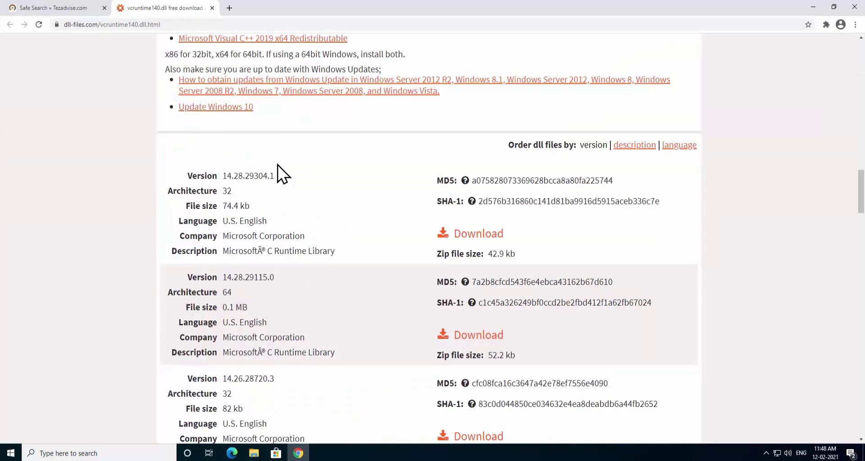
Compare versions in the table, noting 14.28.29304.1 as 32-bit and 14.26.28720.3
{"action": "scroll", "coordinate": [303, 220], "scroll_direction": "down", "scroll_amount": 1}
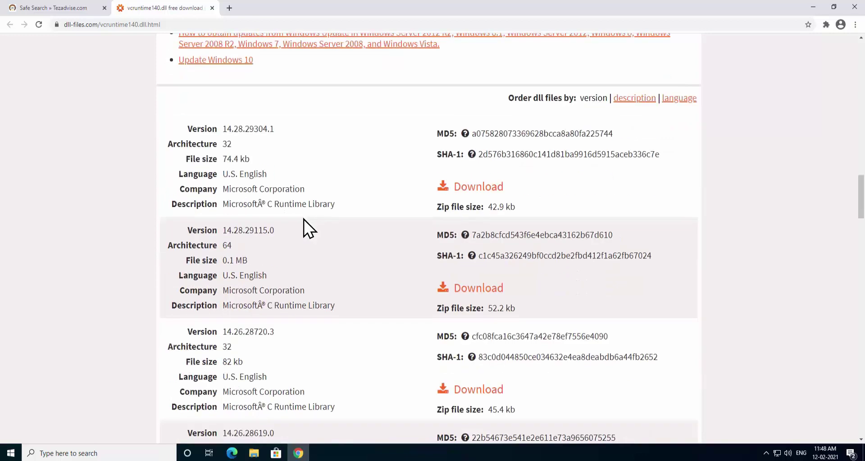
{"action": "double_click", "coordinate": [226, 145]}
{"action": "left_click_drag", "start_coordinate": [223, 129], "coordinate": [280, 129]}
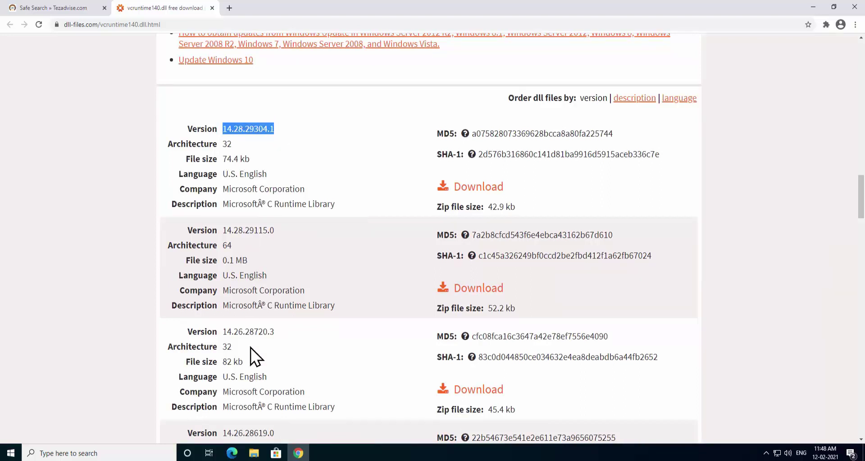
{"action": "left_click_drag", "start_coordinate": [223, 332], "coordinate": [282, 332]}
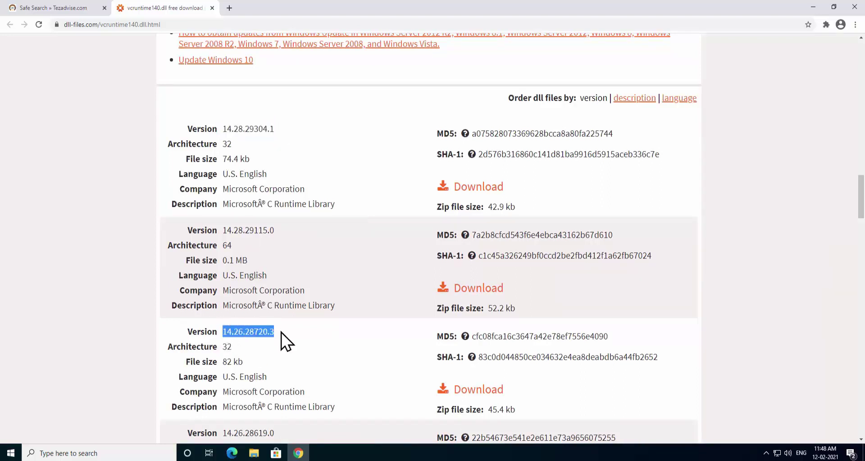
{"action": "left_click", "coordinate": [221, 335]}
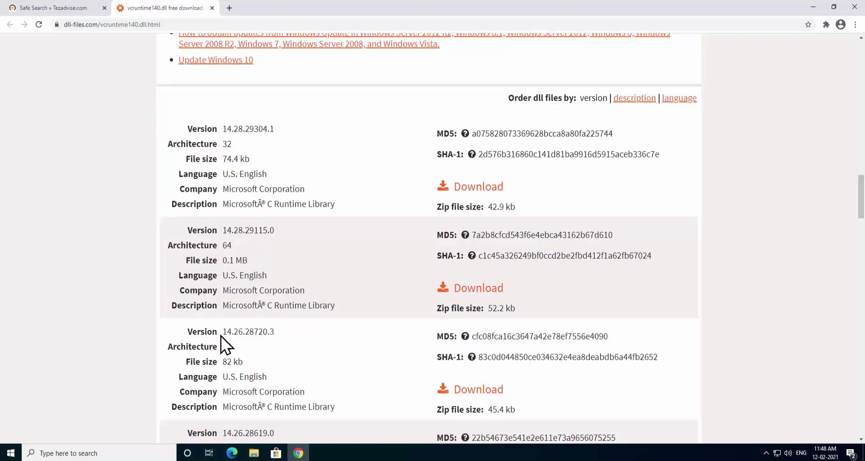
{"action": "left_click_drag", "start_coordinate": [224, 128], "coordinate": [271, 128]}
{"action": "left_click", "coordinate": [279, 132]}
{"action": "left_click", "coordinate": [251, 145]}
{"action": "left_click_drag", "start_coordinate": [179, 145], "coordinate": [236, 146]}
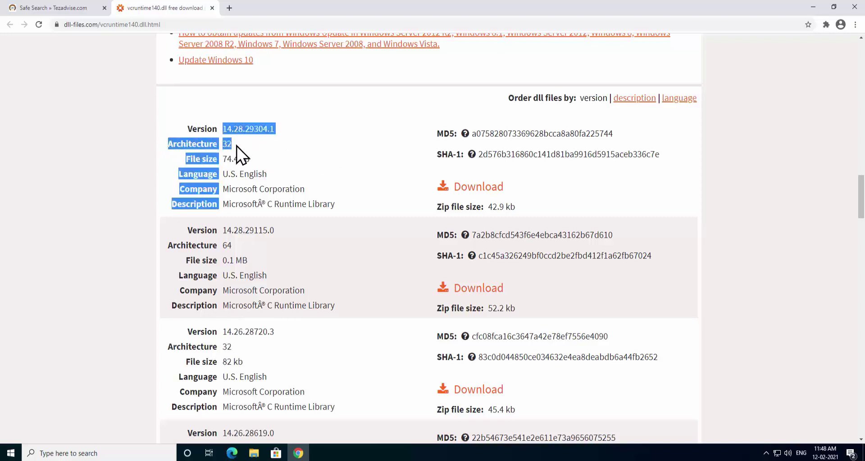
{"action": "left_click", "coordinate": [237, 146]}
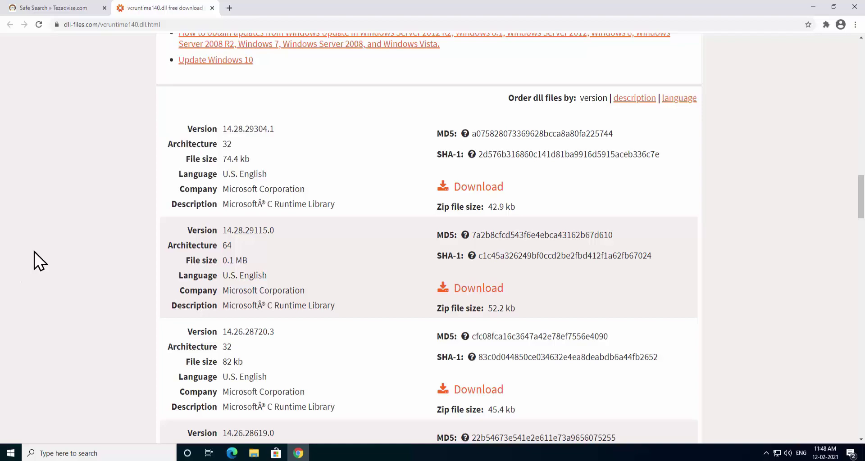
Confirm under Settings > System > About a 64-bit OS, x64 processor, then return to Chrome
{"action": "left_click", "coordinate": [11, 454]}
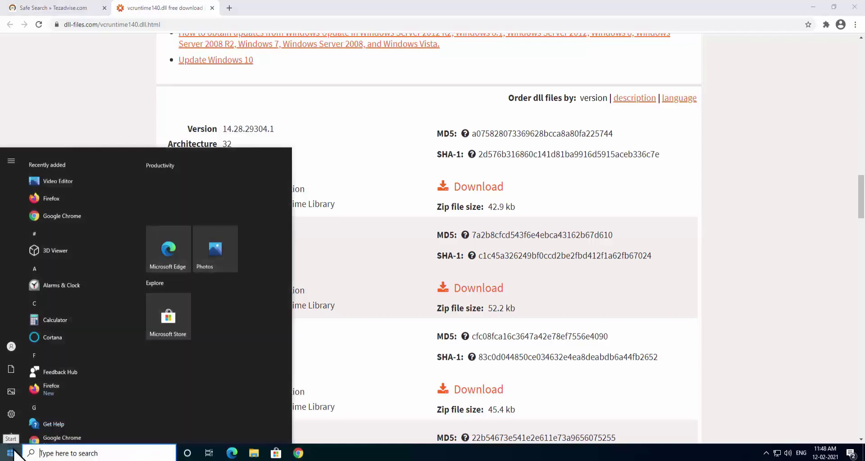
{"action": "left_click", "coordinate": [12, 410]}
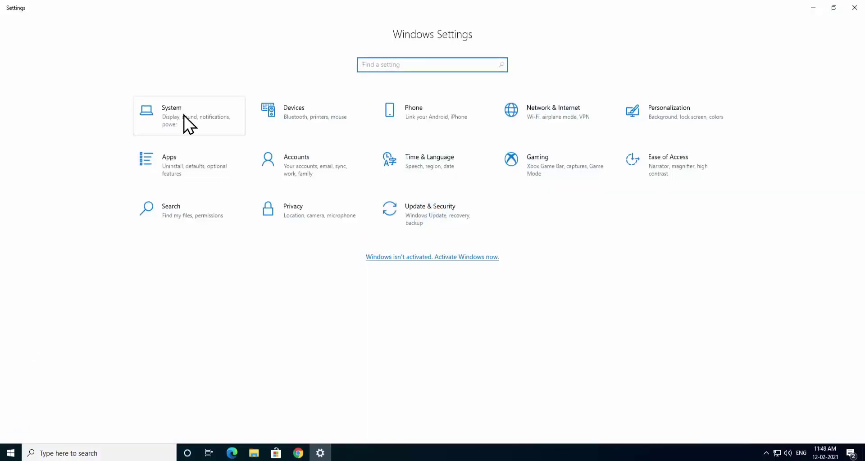
{"action": "left_click", "coordinate": [184, 115]}
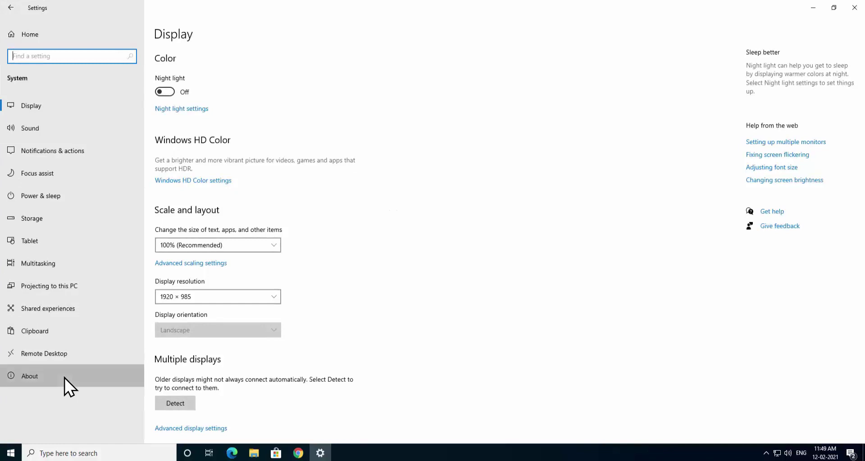
{"action": "left_click", "coordinate": [64, 377]}
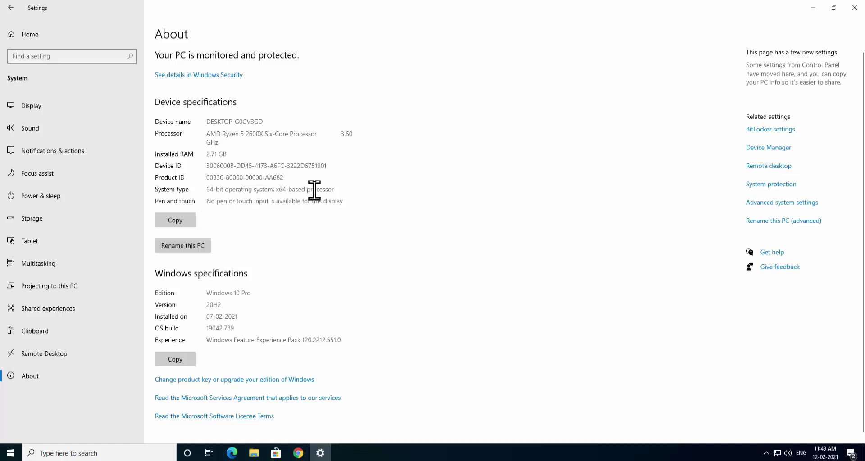
{"action": "left_click_drag", "start_coordinate": [313, 189], "coordinate": [348, 188]}
{"action": "key", "text": "alt+Tab"}
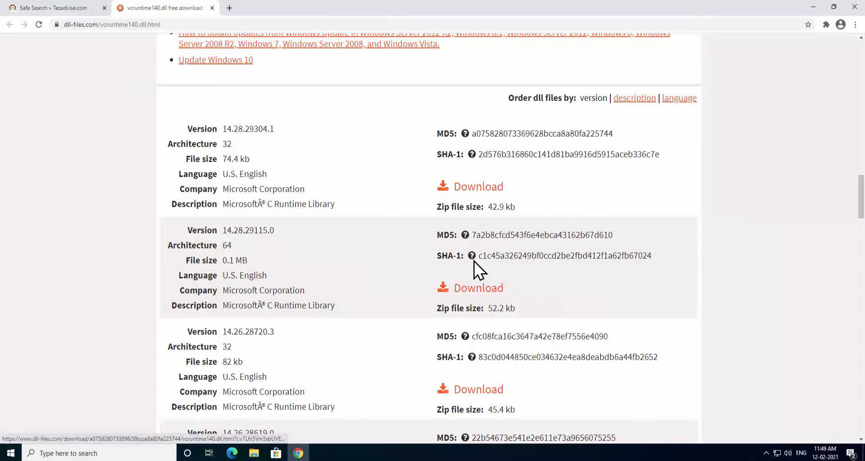
Download vcruntime140.dll 14.28.29304.1 (32-bit) and 14.28.29115.0 (64-bit) as zip files
{"action": "left_click", "coordinate": [469, 301]}
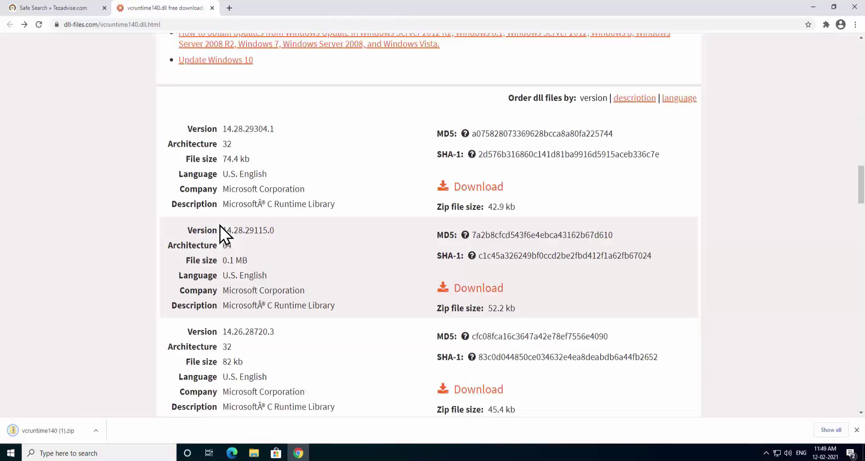
{"action": "left_click", "coordinate": [466, 291]}
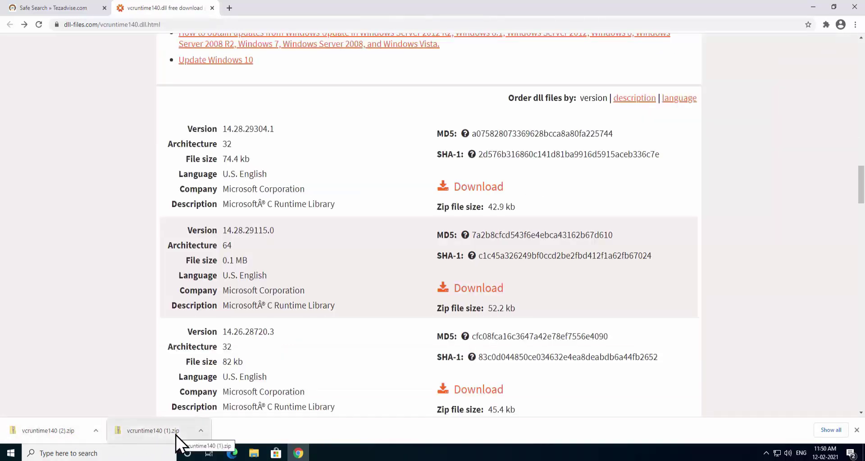
Open the downloaded zip, go up to Downloads, and rename vcruntime140 (1) to 'vcruntime140 32'
{"action": "left_click", "coordinate": [201, 431]}
{"action": "left_click", "coordinate": [218, 375]}
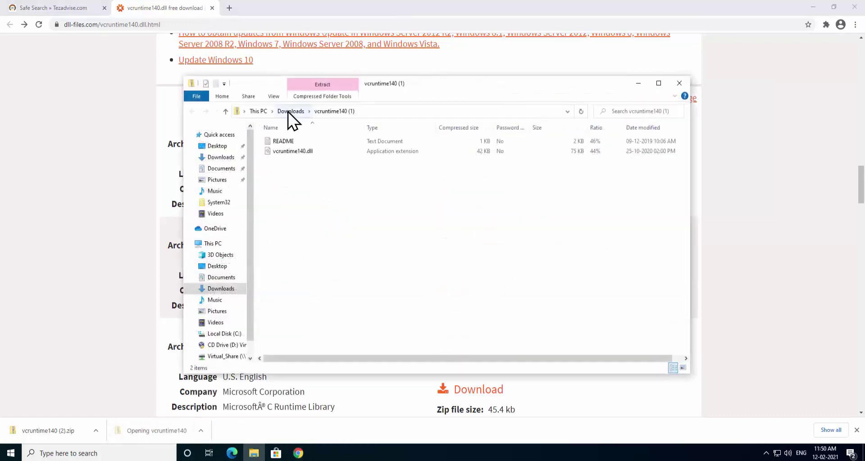
{"action": "left_click", "coordinate": [288, 114]}
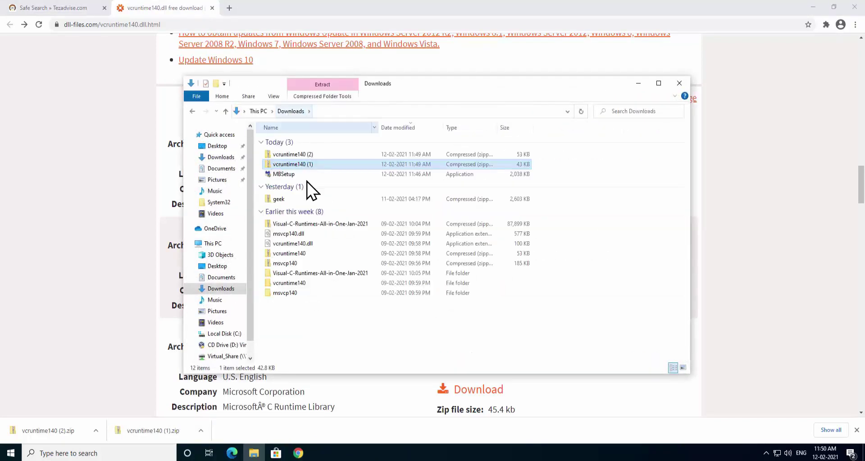
{"action": "left_click", "coordinate": [315, 166]}
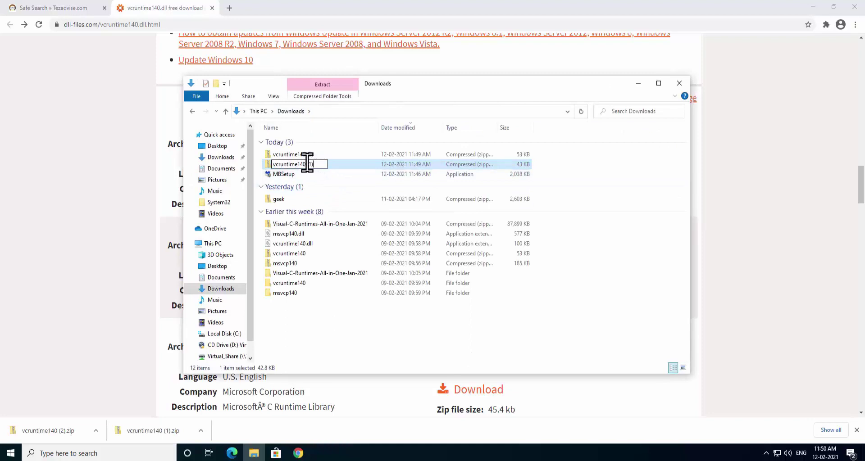
{"action": "left_click_drag", "start_coordinate": [309, 164], "coordinate": [318, 163]}
{"action": "type", "text": "32"}
{"action": "left_click", "coordinate": [324, 155]}
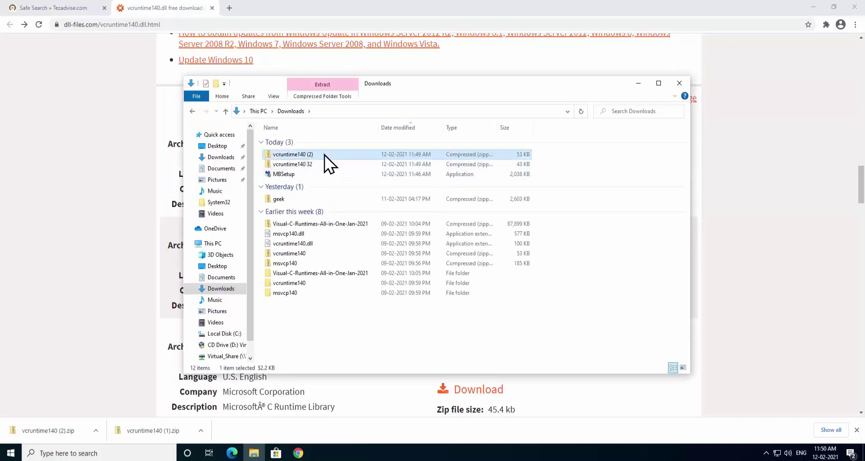
Rename vcruntime140 (2) to 'vcruntime140 64'
{"action": "right_click", "coordinate": [325, 155]}
{"action": "left_click", "coordinate": [349, 332]}
{"action": "left_click_drag", "start_coordinate": [308, 154], "coordinate": [315, 155]}
{"action": "type", "text": "64"}
{"action": "key", "text": "Return"}
Close Chrome and open the vcruntime140 64 zip in a smaller window at top left
{"action": "left_click", "coordinate": [855, 7]}
{"action": "left_click_drag", "start_coordinate": [563, 84], "coordinate": [559, 67]}
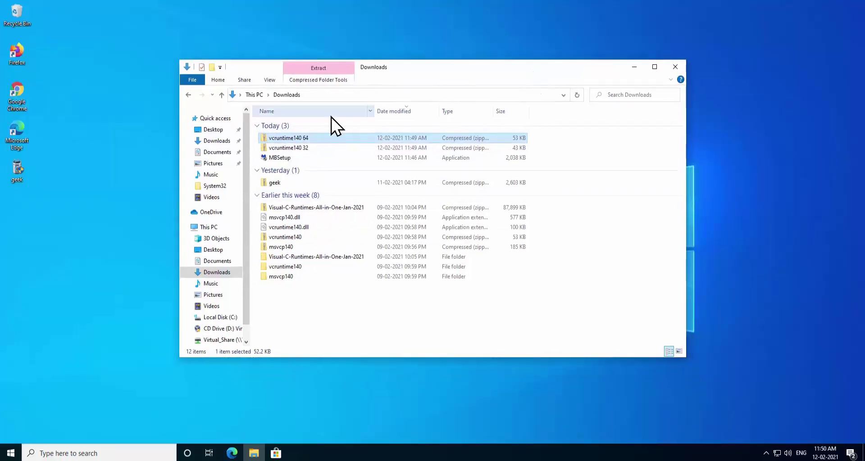
{"action": "right_click", "coordinate": [312, 141]}
{"action": "left_click", "coordinate": [321, 150]}
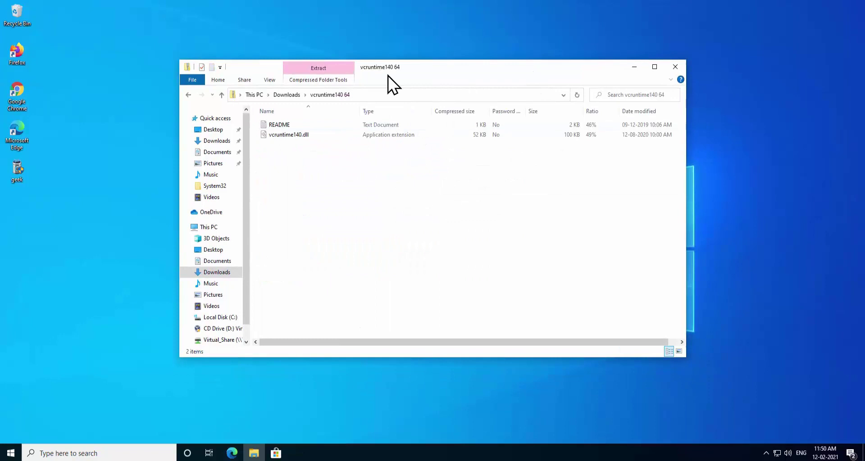
{"action": "left_click_drag", "start_coordinate": [469, 72], "coordinate": [315, 22]}
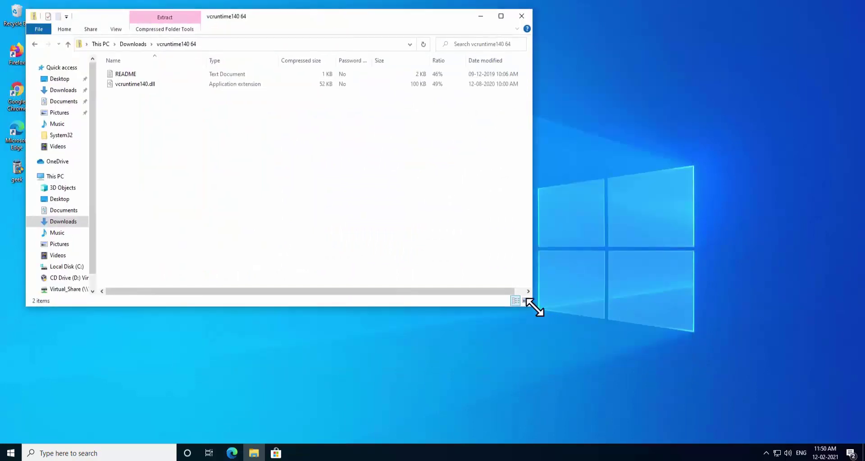
{"action": "left_click_drag", "start_coordinate": [531, 306], "coordinate": [277, 178]}
{"action": "left_click", "coordinate": [309, 383]}
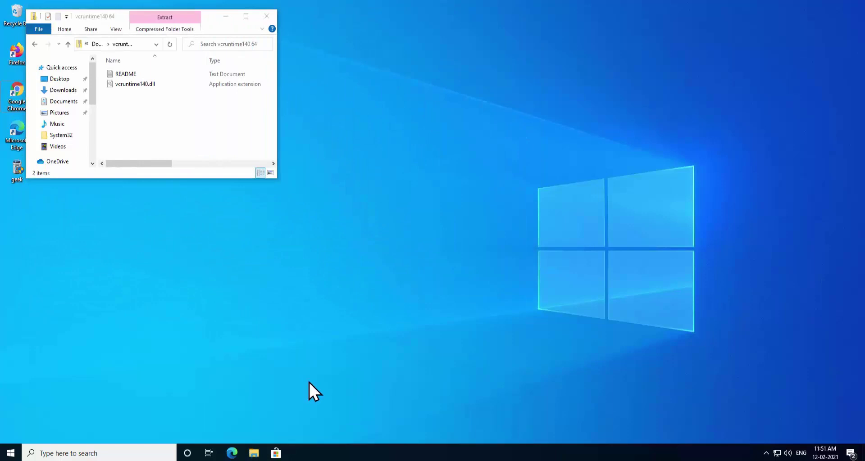
Open a second Explorer via Run 'explorer', open the vcruntime140 32 zip, and arrange both side by side
{"action": "key", "text": "super+r"}
{"action": "type", "text": "explorer"}
{"action": "key", "text": "Return"}
{"action": "left_click_drag", "start_coordinate": [203, 30], "coordinate": [615, 12]}
{"action": "double_click", "coordinate": [563, 104]}
{"action": "double_click", "coordinate": [595, 89]}
{"action": "left_click_drag", "start_coordinate": [698, 174], "coordinate": [827, 194]}
{"action": "left_click_drag", "start_coordinate": [277, 111], "coordinate": [428, 111]}
{"action": "left_click_drag", "start_coordinate": [494, 195], "coordinate": [494, 178]}
Open a third File Explorer window and size it tall at the lower centre
{"action": "key", "text": "super+r"}
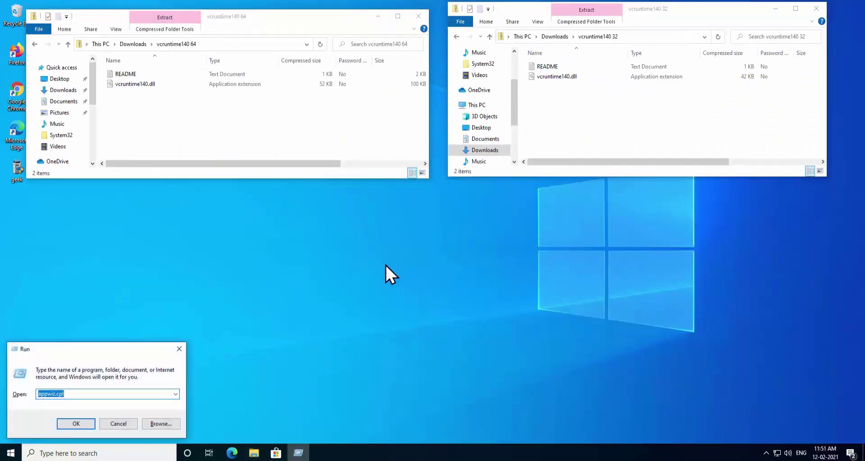
{"action": "key", "text": "Return"}
{"action": "left_click_drag", "start_coordinate": [563, 21], "coordinate": [360, 188]}
{"action": "left_click_drag", "start_coordinate": [440, 364], "coordinate": [436, 432]}
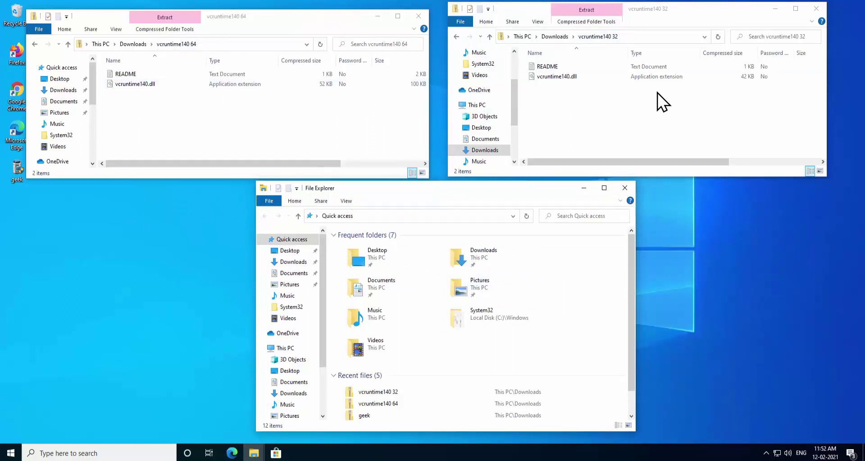
Browse This PC > Local Disk (C:) > Windows and check the System32 folder
{"action": "left_click", "coordinate": [290, 351]}
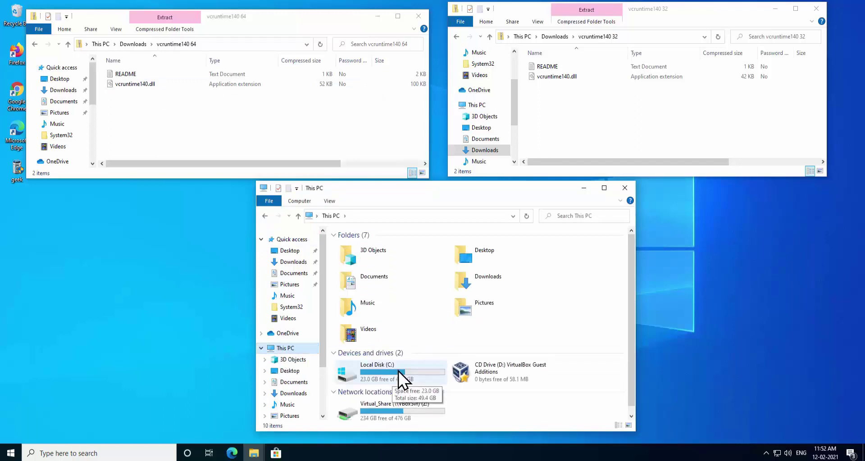
{"action": "double_click", "coordinate": [399, 371]}
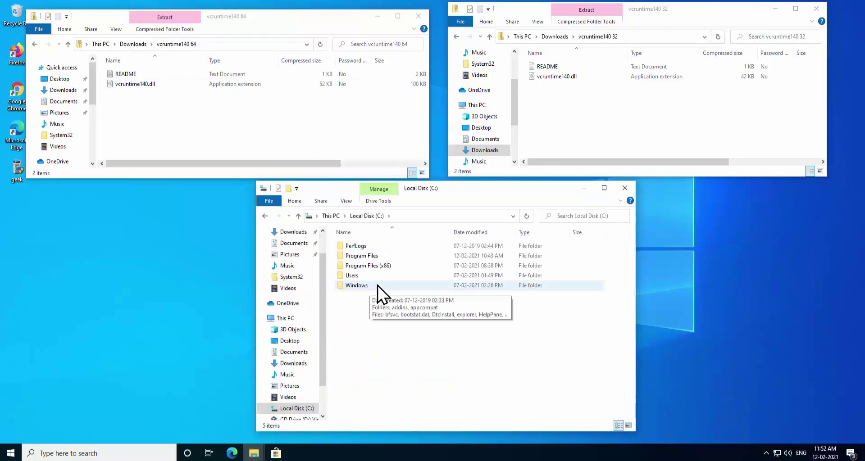
{"action": "double_click", "coordinate": [356, 286]}
{"action": "scroll", "coordinate": [614, 304], "scroll_direction": "down", "scroll_amount": 10}
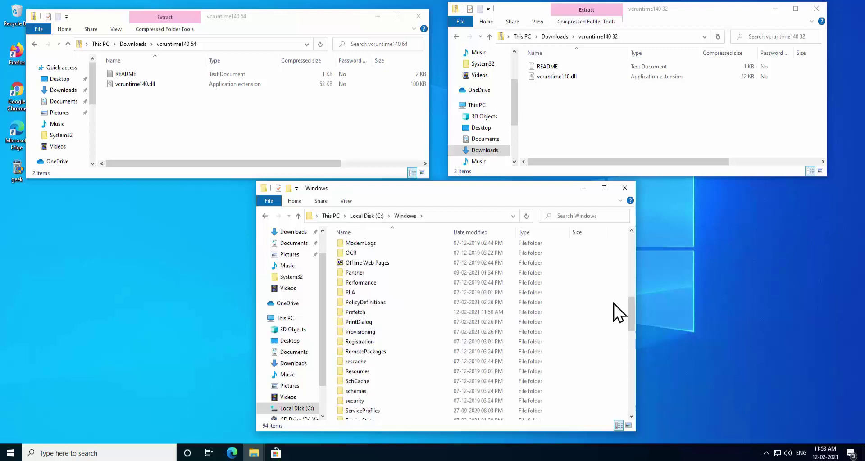
{"action": "scroll", "coordinate": [613, 303], "scroll_direction": "down", "scroll_amount": 7}
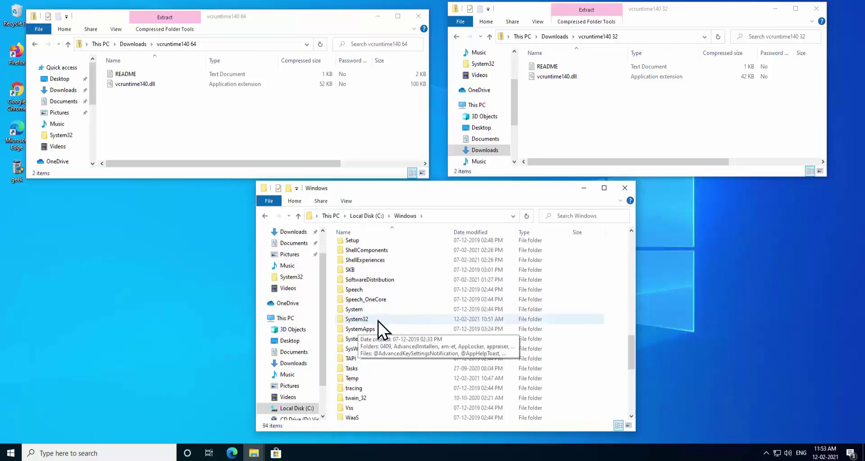
{"action": "double_click", "coordinate": [369, 319]}
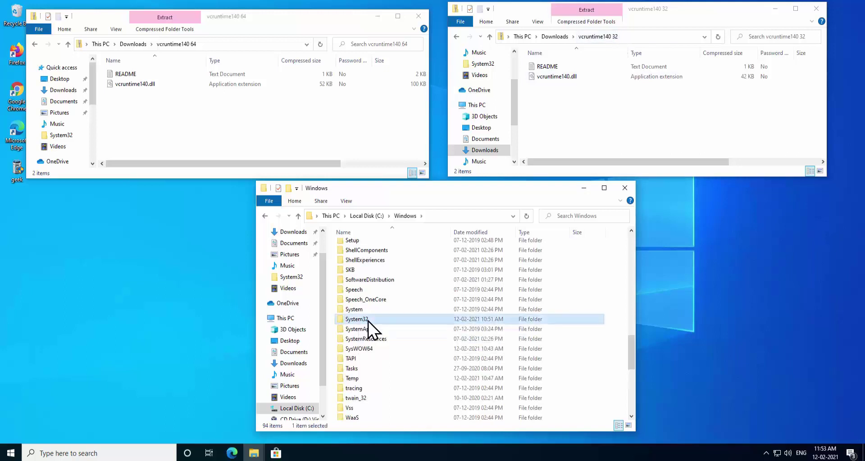
{"action": "key", "text": "alt+Left"}
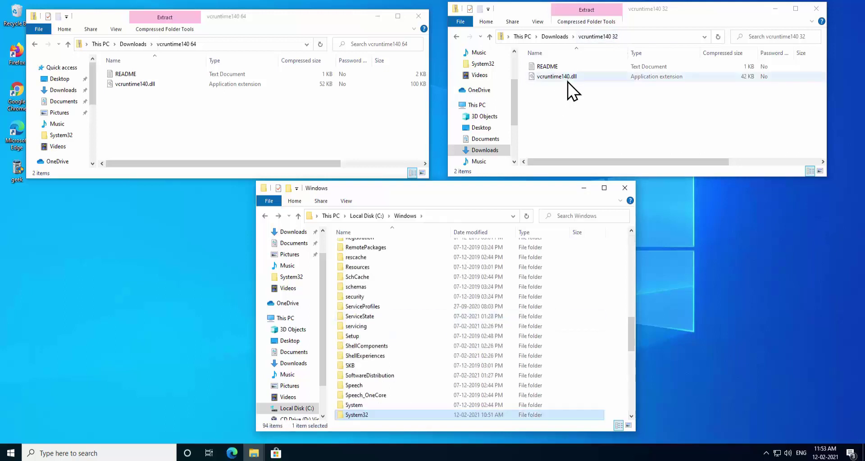
Select the 32-bit vcruntime140.dll, then pick the SysWOW64 folder in the Windows window
{"action": "left_click_drag", "start_coordinate": [631, 330], "coordinate": [633, 338]}
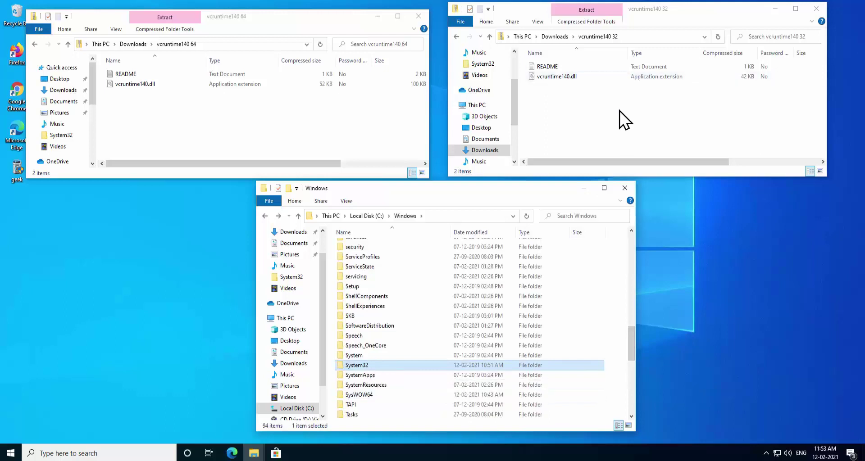
{"action": "left_click", "coordinate": [559, 79]}
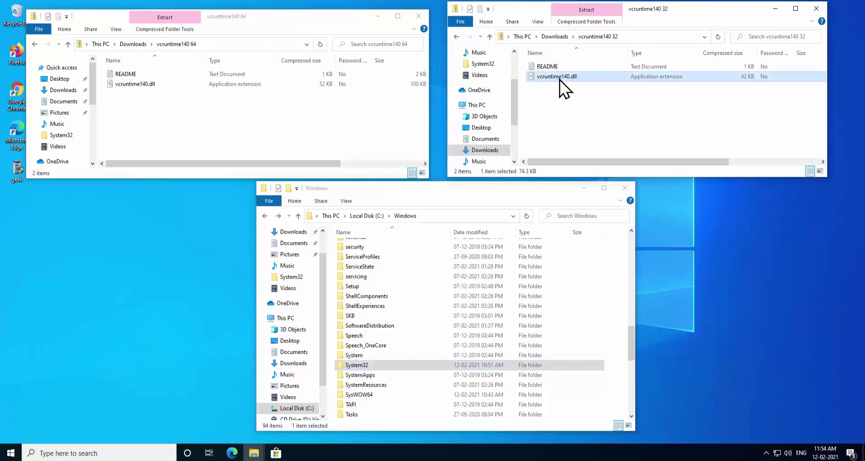
{"action": "left_click", "coordinate": [407, 362]}
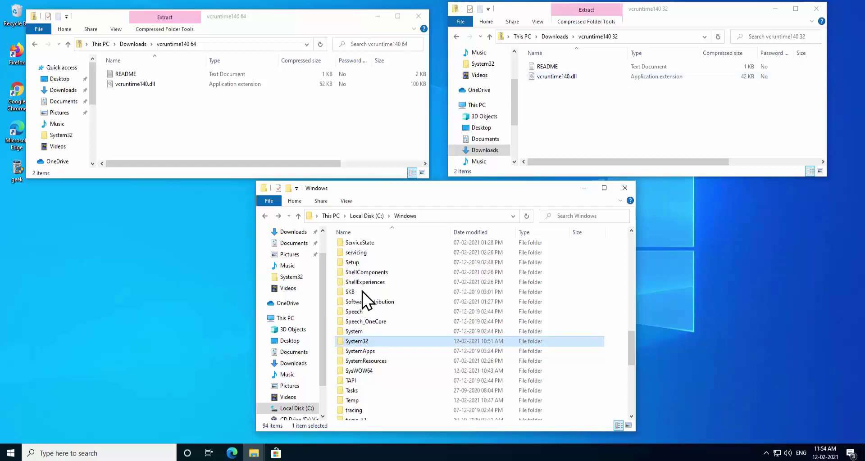
{"action": "left_click", "coordinate": [361, 371]}
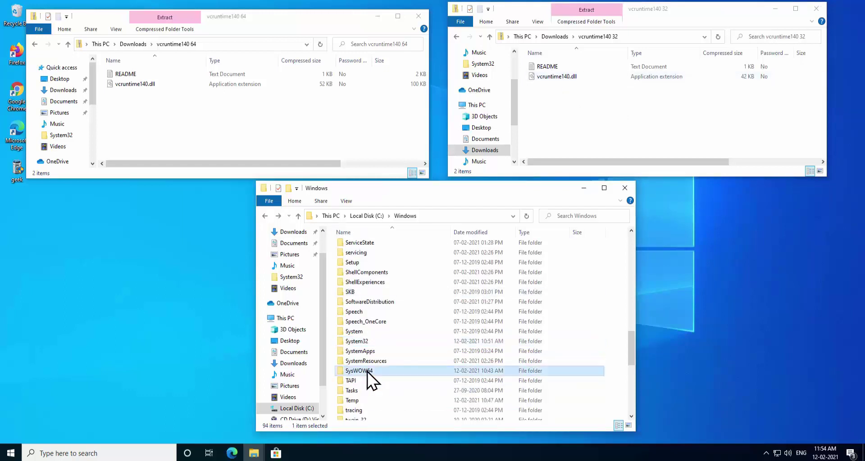
Copy the 32-bit vcruntime140.dll into SysWOW64, replacing the existing file with administrator permission
{"action": "double_click", "coordinate": [396, 371]}
{"action": "right_click", "coordinate": [615, 76]}
{"action": "left_click", "coordinate": [631, 107]}
{"action": "left_click", "coordinate": [582, 334]}
{"action": "right_click", "coordinate": [583, 334]}
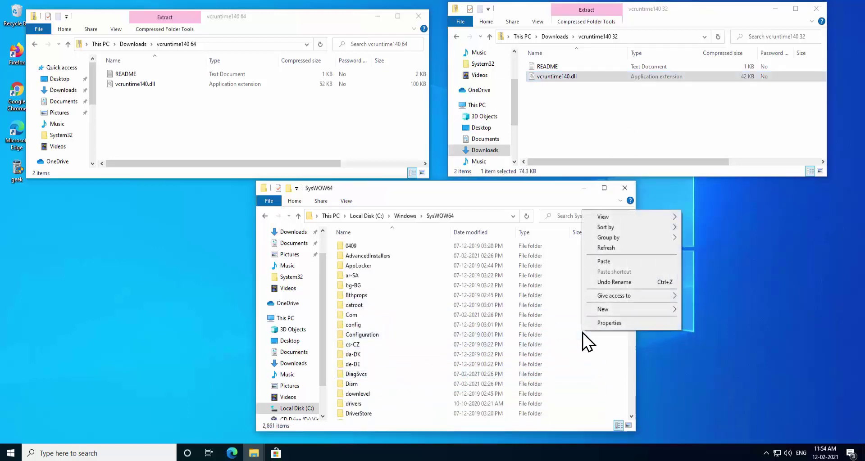
{"action": "left_click", "coordinate": [606, 262]}
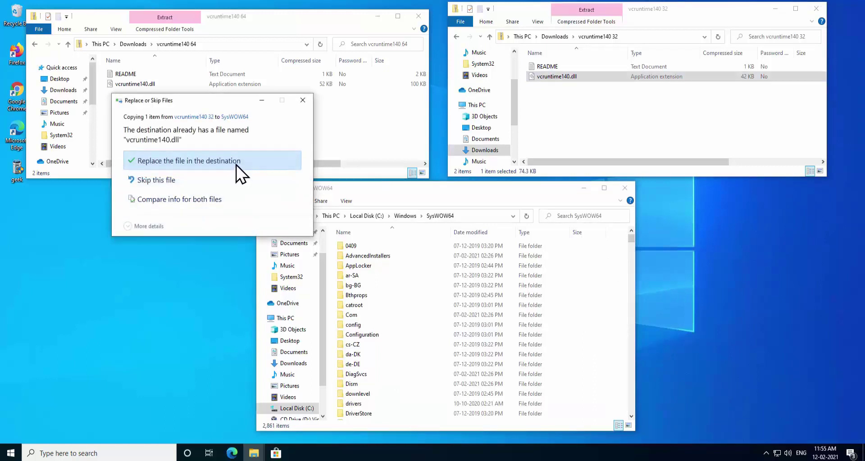
{"action": "left_click", "coordinate": [237, 165]}
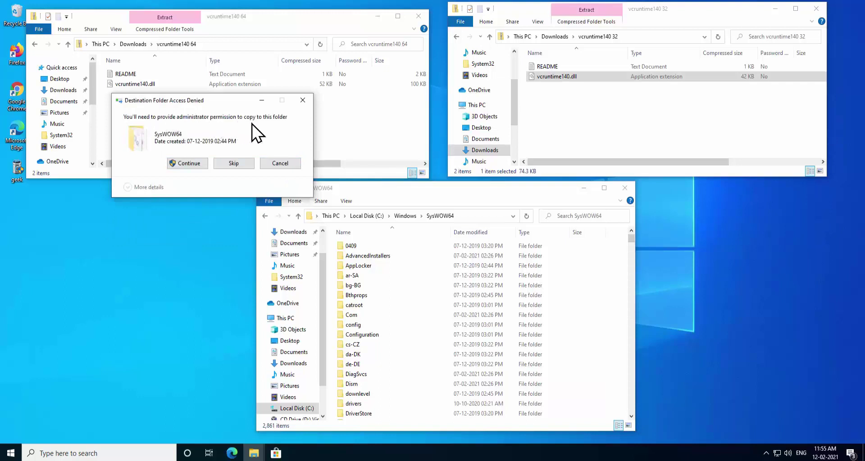
{"action": "left_click", "coordinate": [190, 163]}
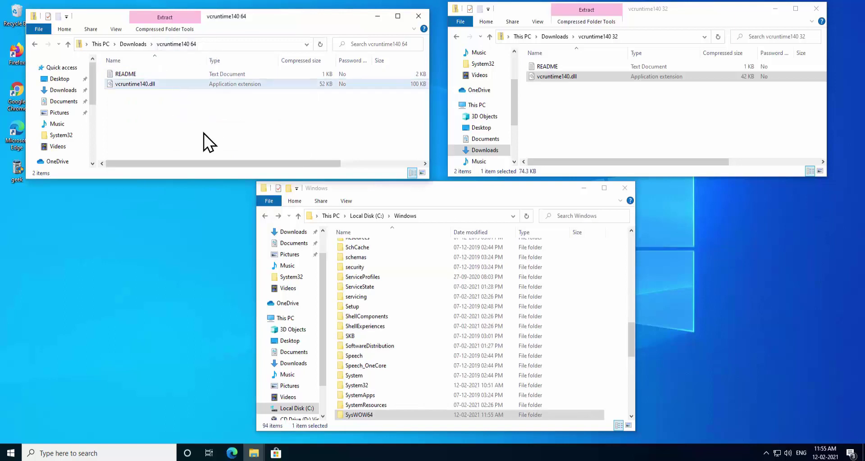
Copy the 64-bit vcruntime140.dll into System32, replacing the existing file with administrator permission
{"action": "left_click", "coordinate": [404, 385]}
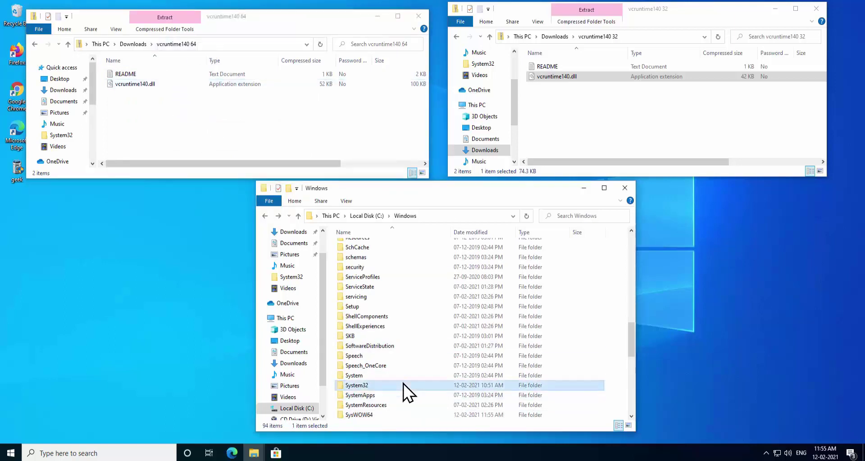
{"action": "double_click", "coordinate": [378, 388]}
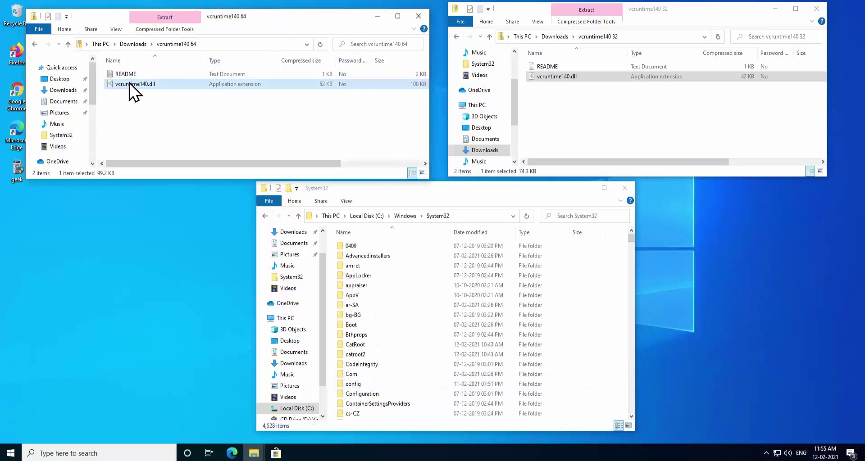
{"action": "right_click", "coordinate": [128, 83]}
{"action": "left_click", "coordinate": [142, 112]}
{"action": "right_click", "coordinate": [587, 312]}
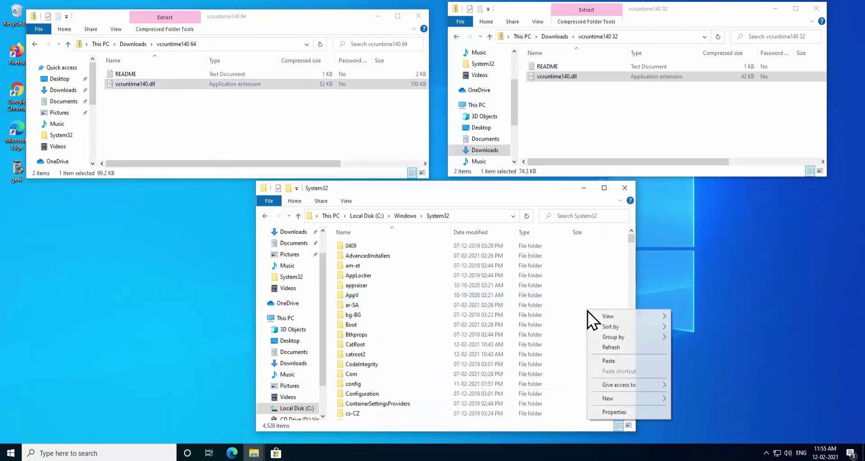
{"action": "left_click", "coordinate": [601, 361]}
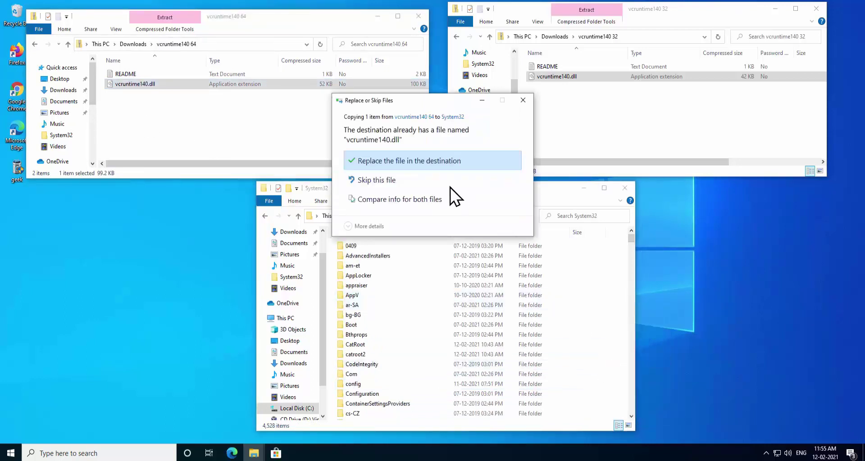
{"action": "left_click", "coordinate": [437, 162]}
{"action": "left_click", "coordinate": [430, 164]}
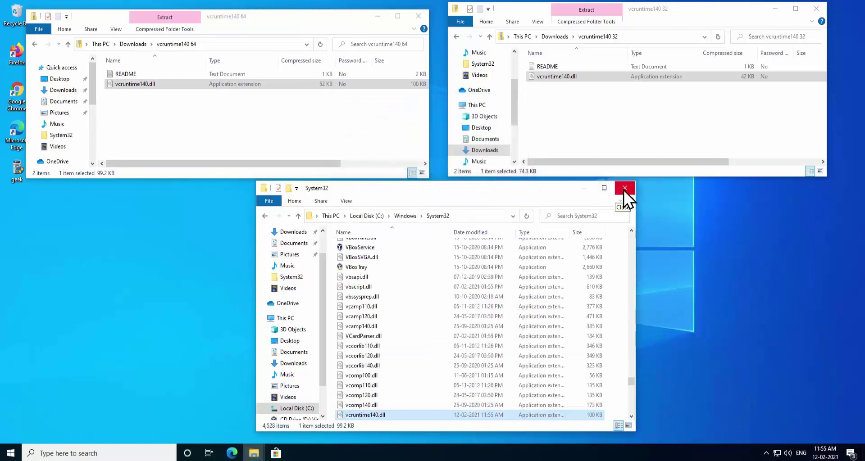
Close the System32, vcruntime140 64 and vcruntime140 32 Explorer windows
{"action": "left_click", "coordinate": [625, 188]}
{"action": "left_click", "coordinate": [418, 15]}
{"action": "left_click", "coordinate": [816, 8]}
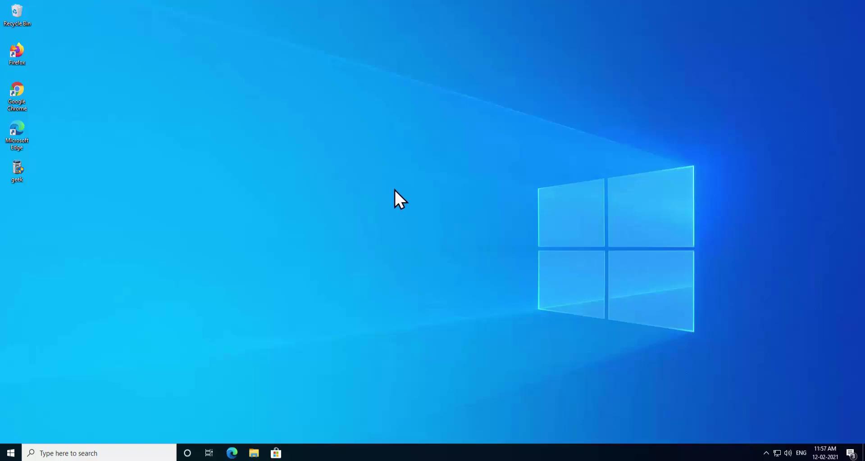
Launch Chrome and search the web for 'Download visual studio c++'
{"action": "double_click", "coordinate": [25, 103]}
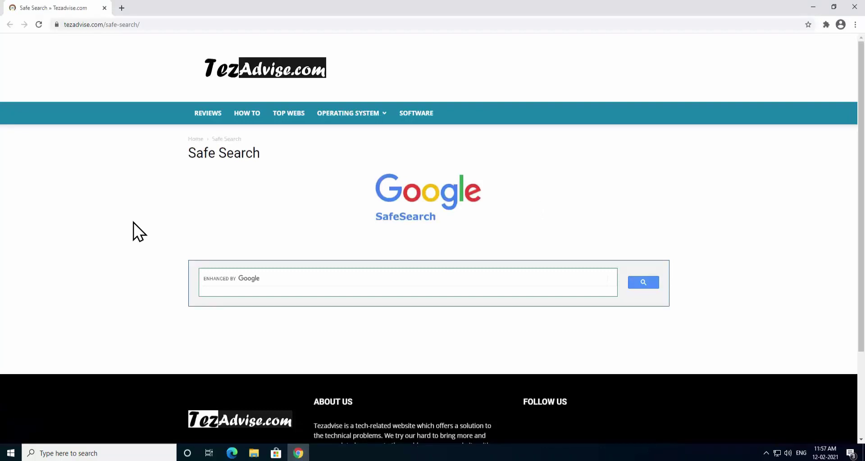
{"action": "left_click", "coordinate": [232, 276]}
{"action": "type", "text": "Download visual studio c++"}
{"action": "left_click", "coordinate": [643, 283]}
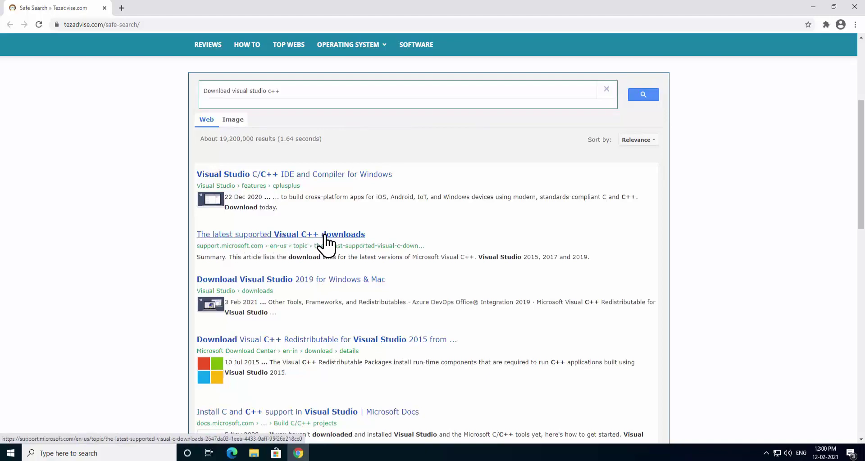
Open Microsoft's latest supported Visual C++ downloads page and download the x64 vc_redist.x64.exe
{"action": "left_click", "coordinate": [359, 235]}
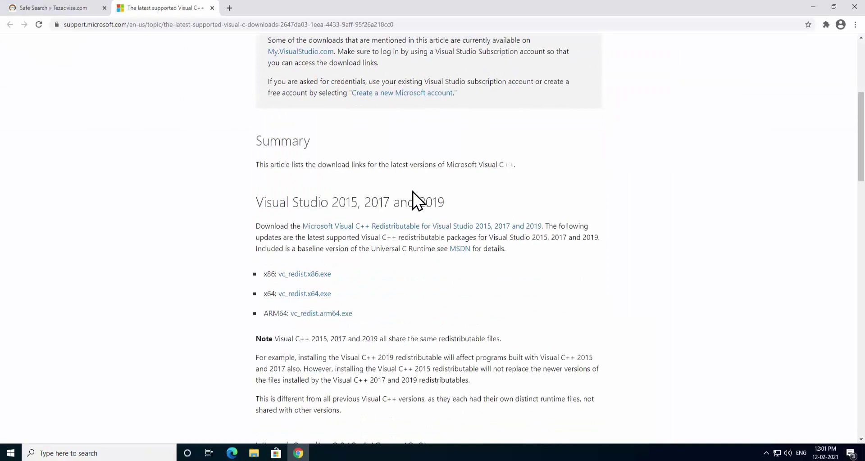
{"action": "left_click_drag", "start_coordinate": [259, 202], "coordinate": [453, 204]}
{"action": "left_click", "coordinate": [452, 205]}
{"action": "scroll", "coordinate": [411, 281], "scroll_direction": "down", "scroll_amount": 2}
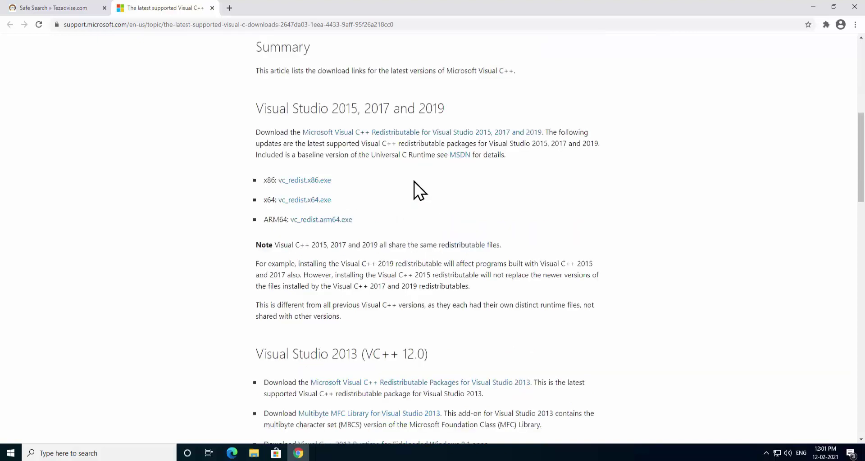
{"action": "left_click", "coordinate": [315, 181]}
{"action": "left_click", "coordinate": [313, 201]}
Run the downloaded vc_redist.x64 installer, then close its setup window and Chrome
{"action": "left_click", "coordinate": [96, 430]}
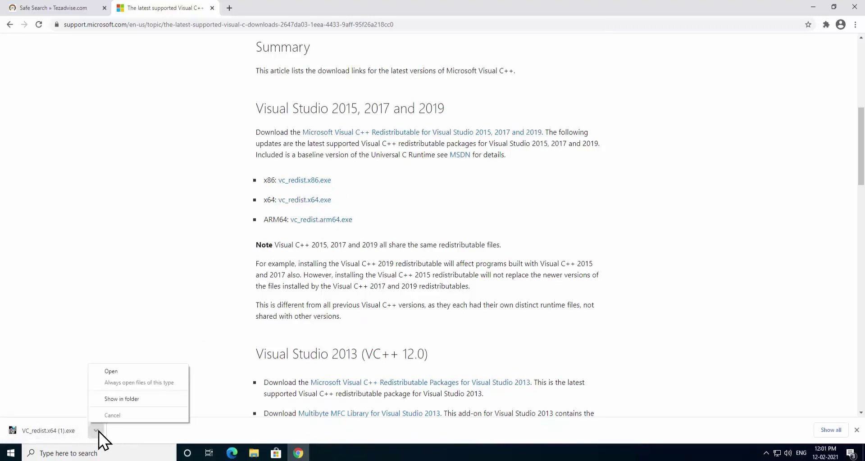
{"action": "left_click", "coordinate": [155, 370]}
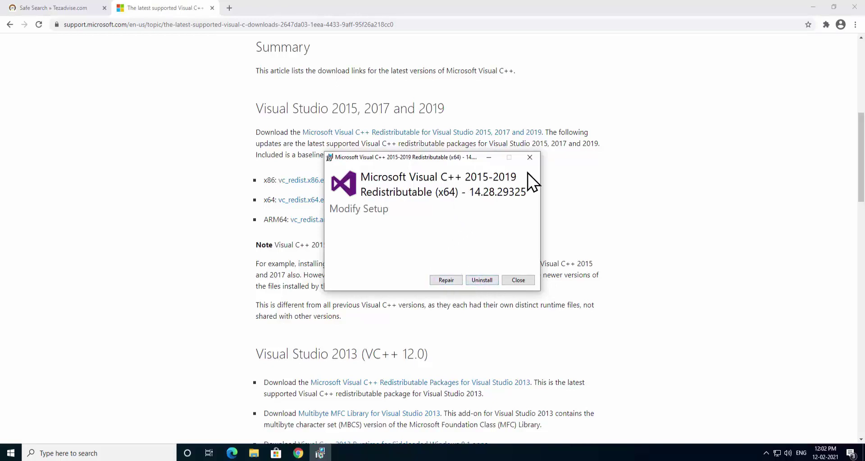
{"action": "left_click", "coordinate": [530, 157]}
{"action": "left_click", "coordinate": [856, 7]}
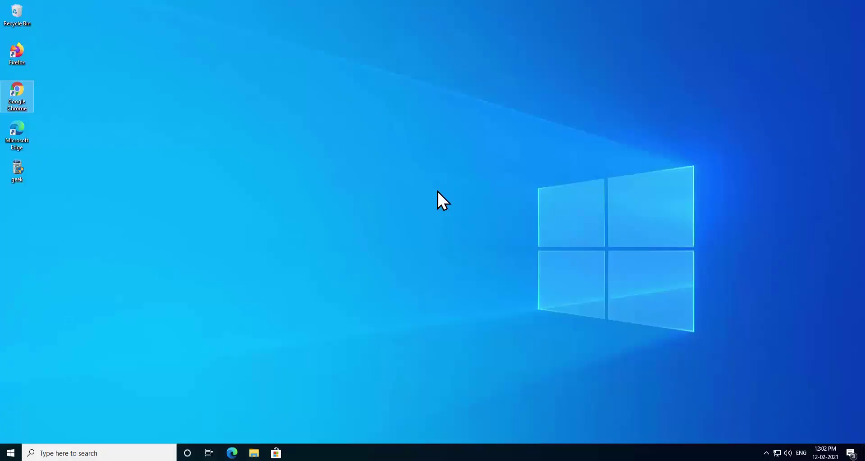